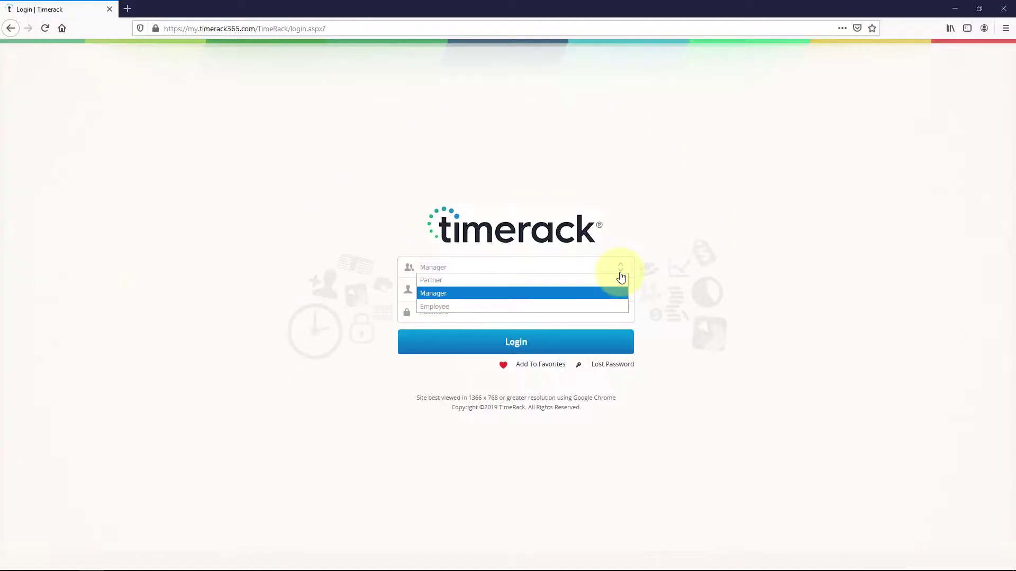
Log in to TimeRack as Employee with the username and password
click(613, 307)
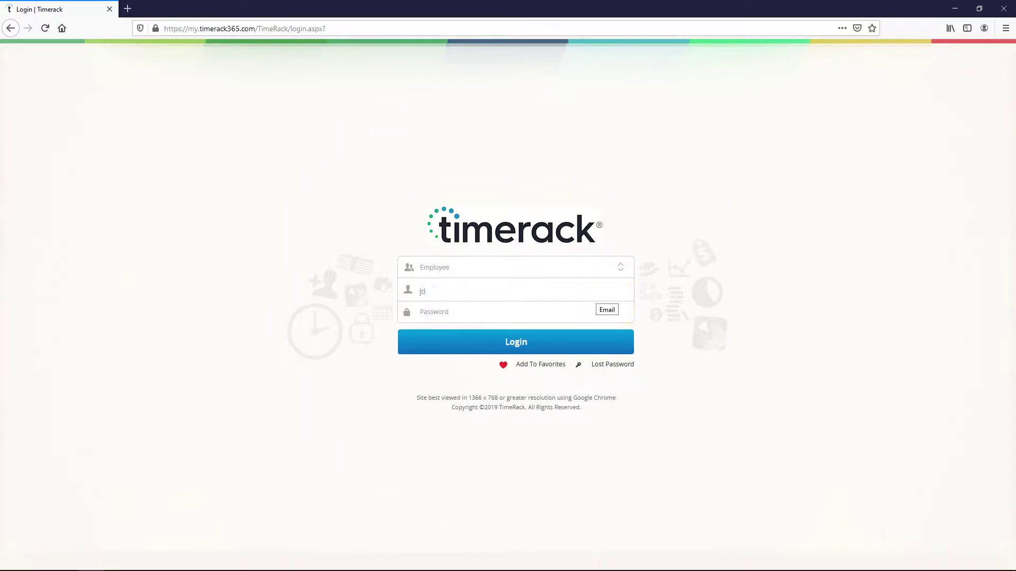
key(Tab)
text(*****)
click(516, 342)
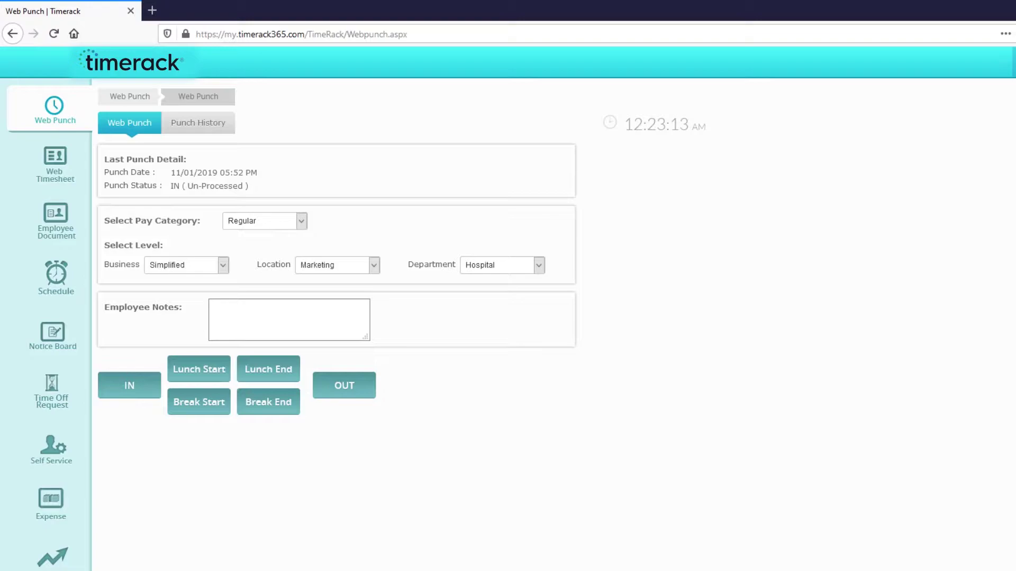
Keep Regular pay category, Simplified business and Marketing location, and review the departments
click(299, 222)
click(299, 222)
click(224, 267)
click(223, 267)
click(374, 270)
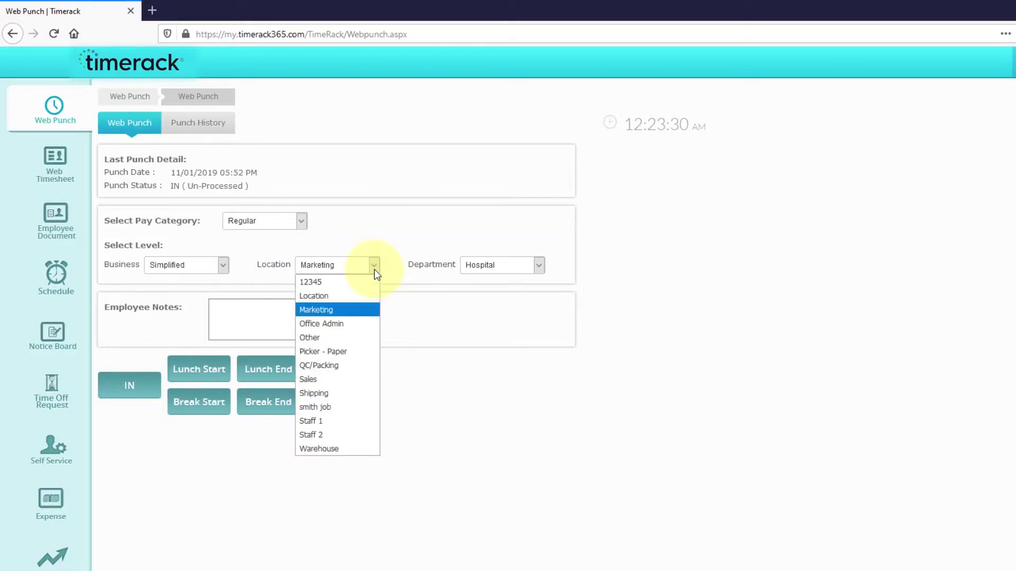
click(374, 269)
click(540, 272)
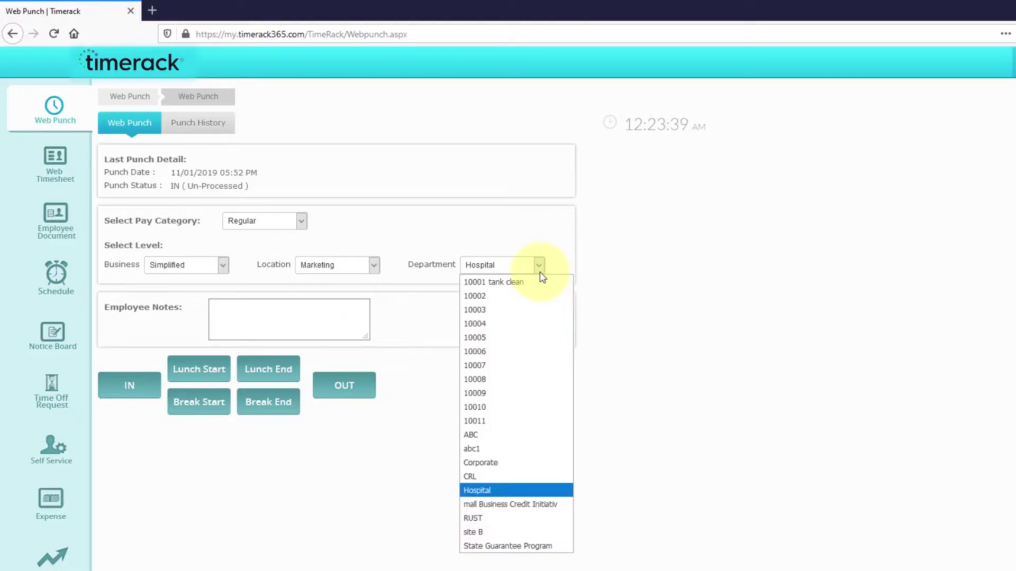
text(This is)
text( a test comment)
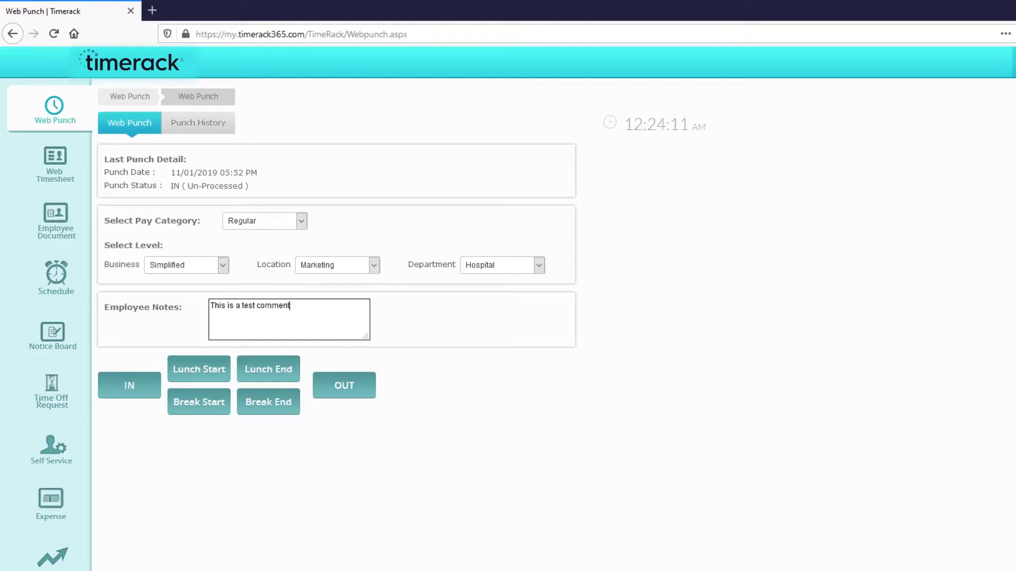
Clock in with the test note and view the last 15 days of punches
click(129, 388)
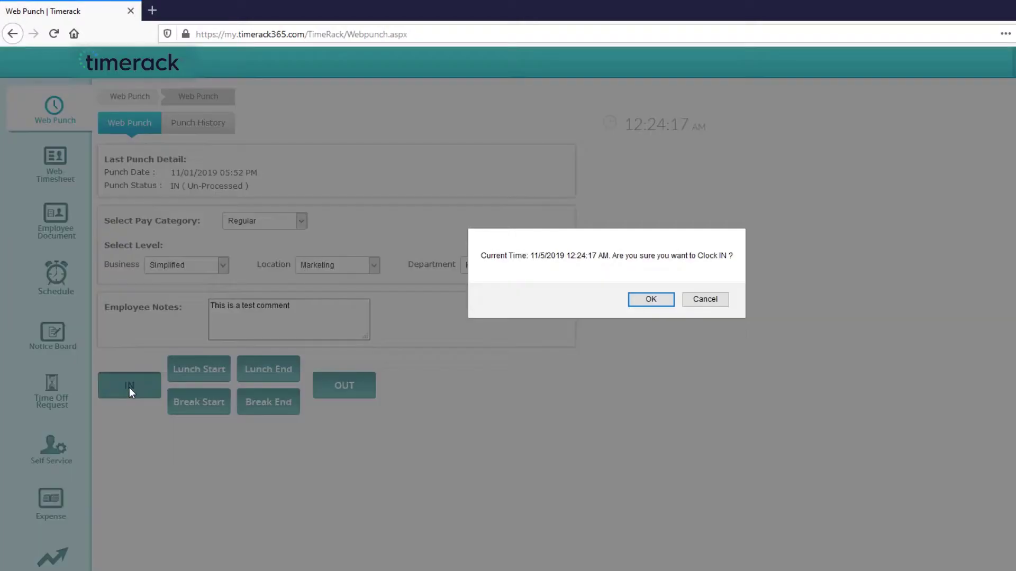
click(652, 298)
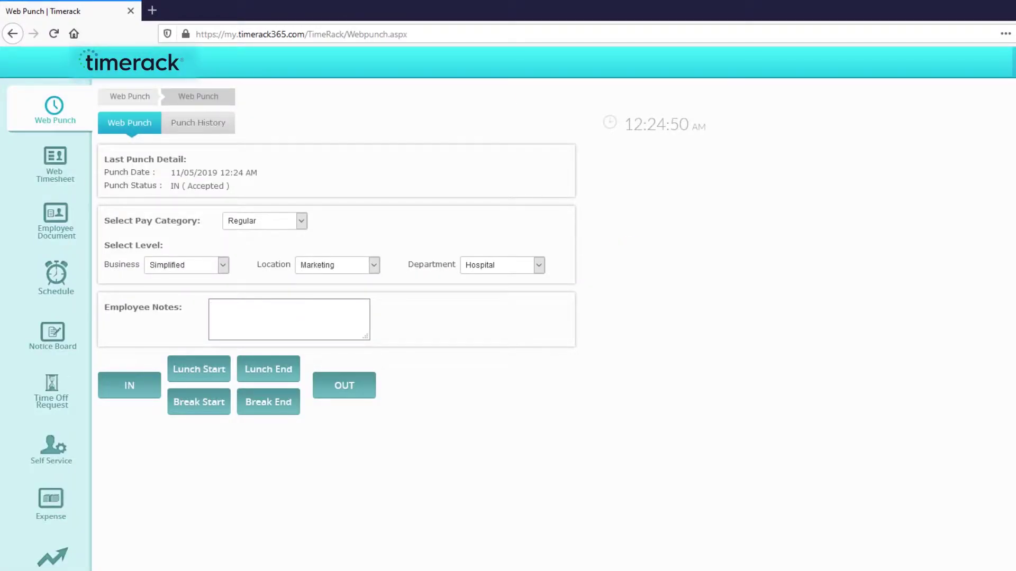
click(198, 123)
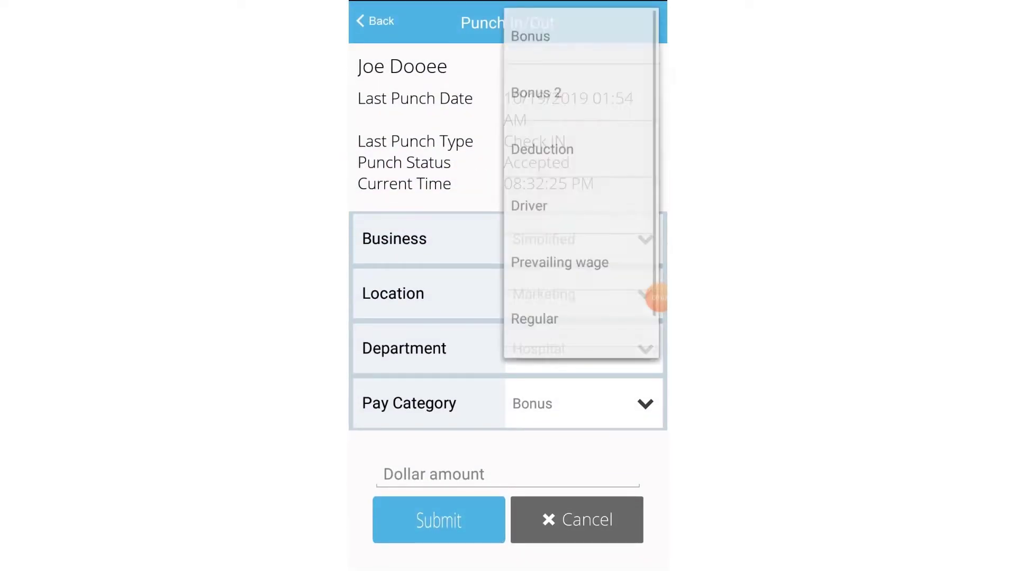
scroll(659, 295, down, 1)
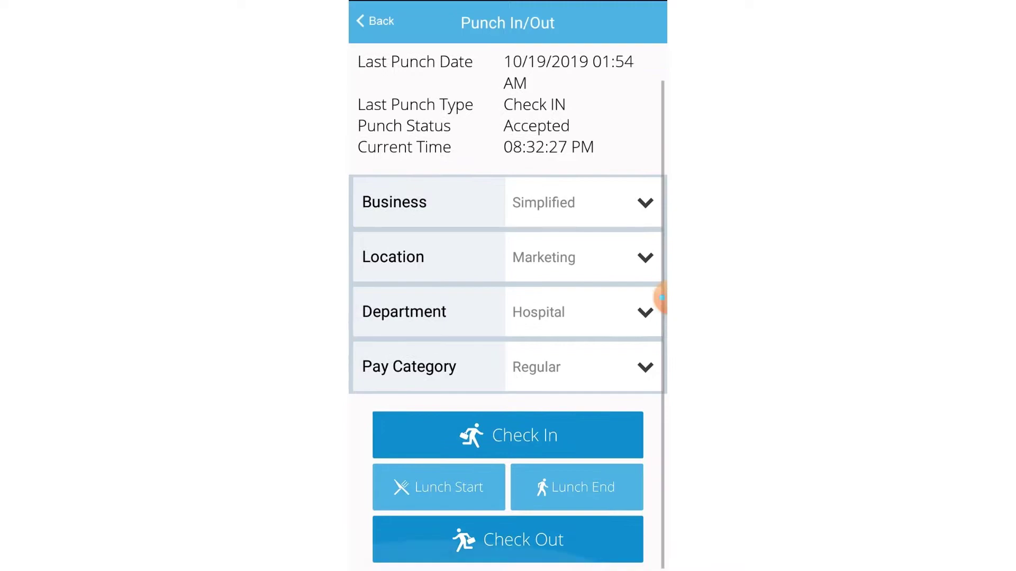
Keep business Simplified, location Marketing and department Hospital on the mobile punch screen
click(645, 202)
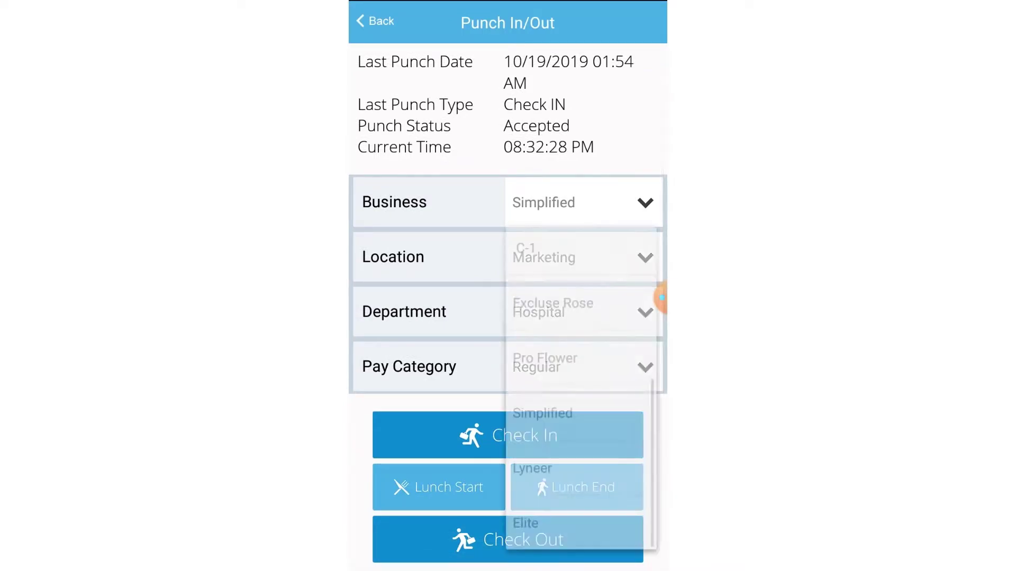
click(579, 264)
click(645, 257)
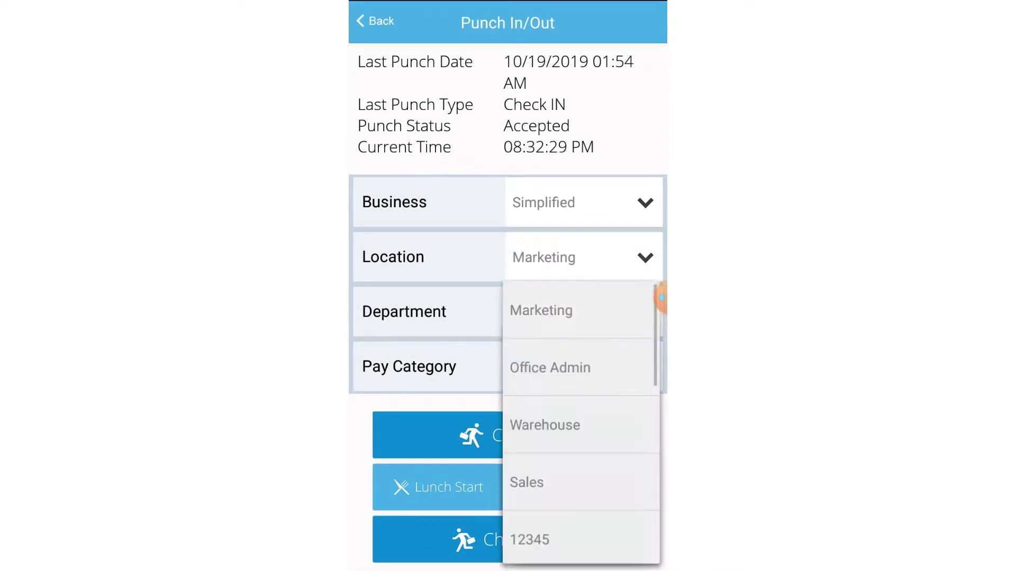
click(579, 280)
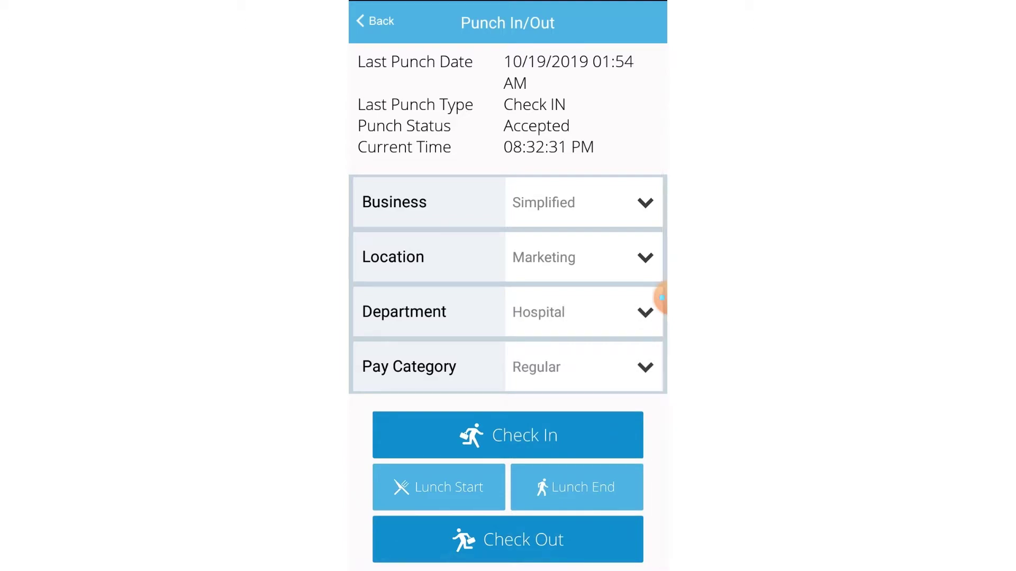
click(645, 313)
click(579, 238)
Check in from the phone and attach a short test note to the punch
click(507, 435)
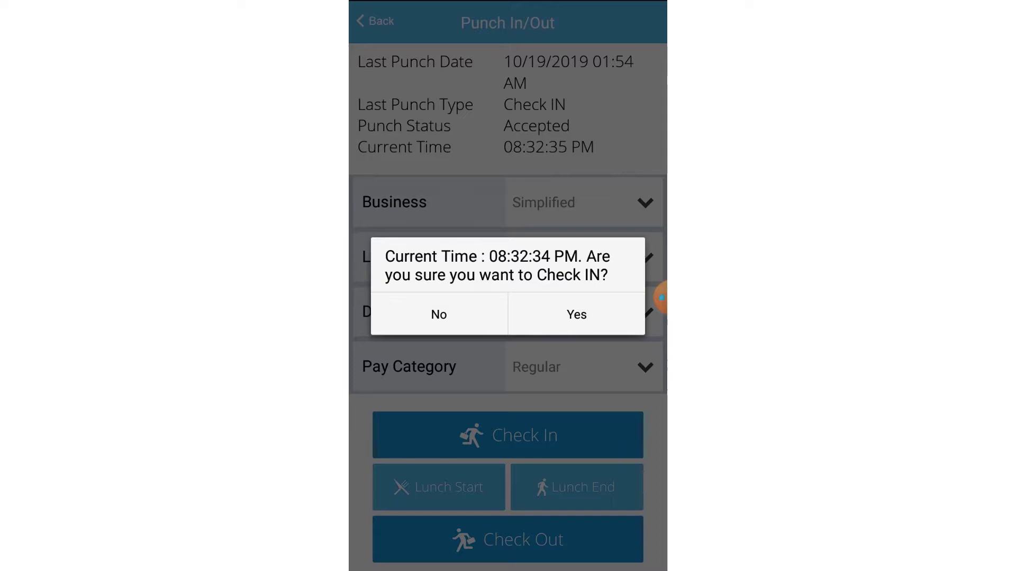
click(577, 314)
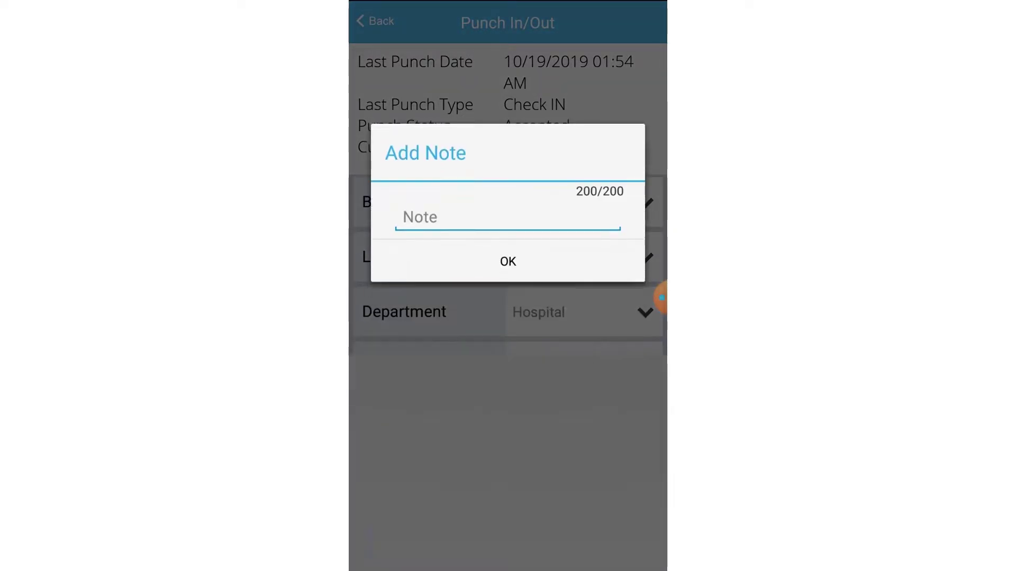
click(508, 300)
text(Test )
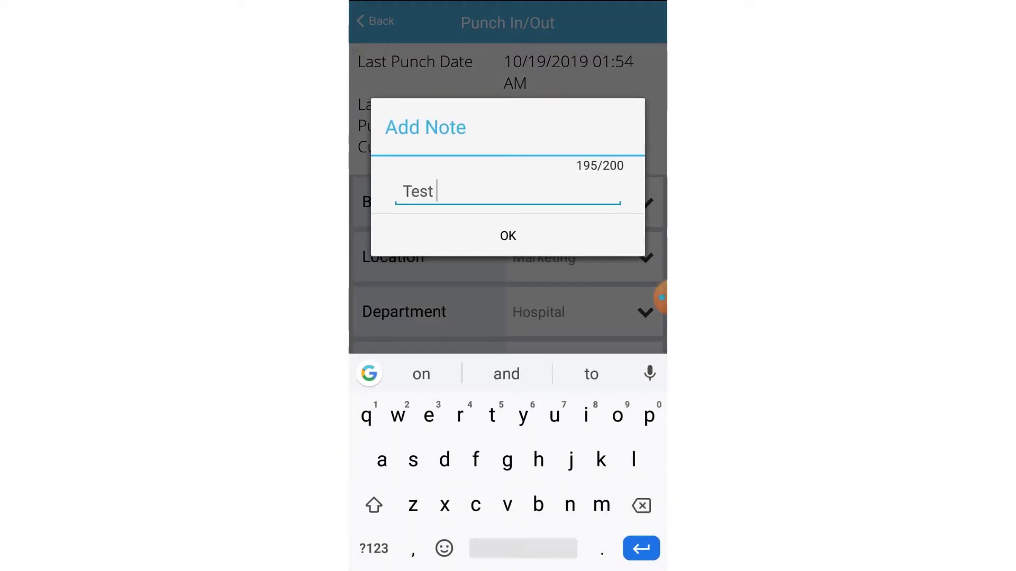
text(note)
click(509, 236)
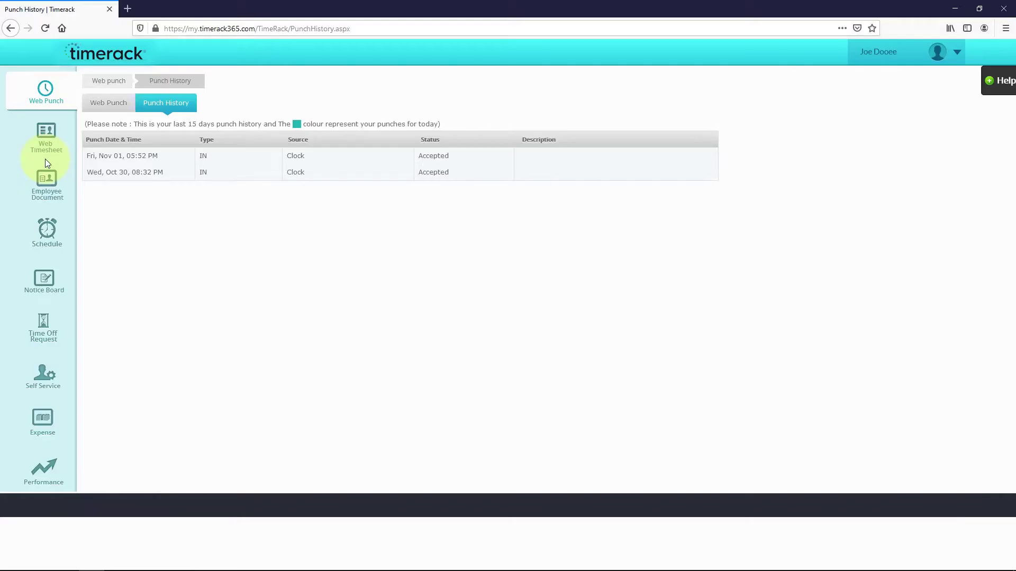
Save a demo employee comment on the web timesheet
click(45, 140)
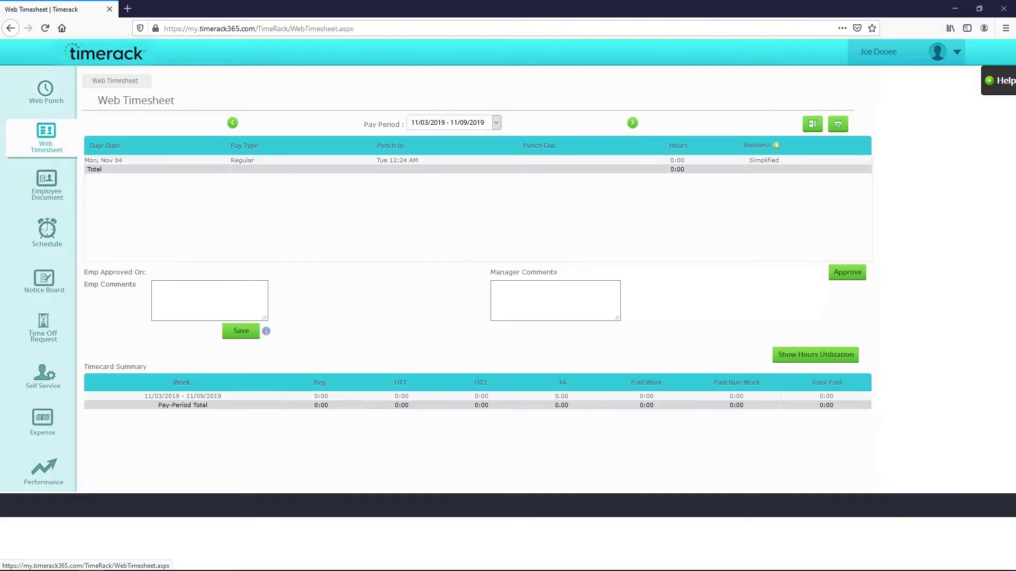
click(209, 300)
text(This is a demo comment)
click(240, 331)
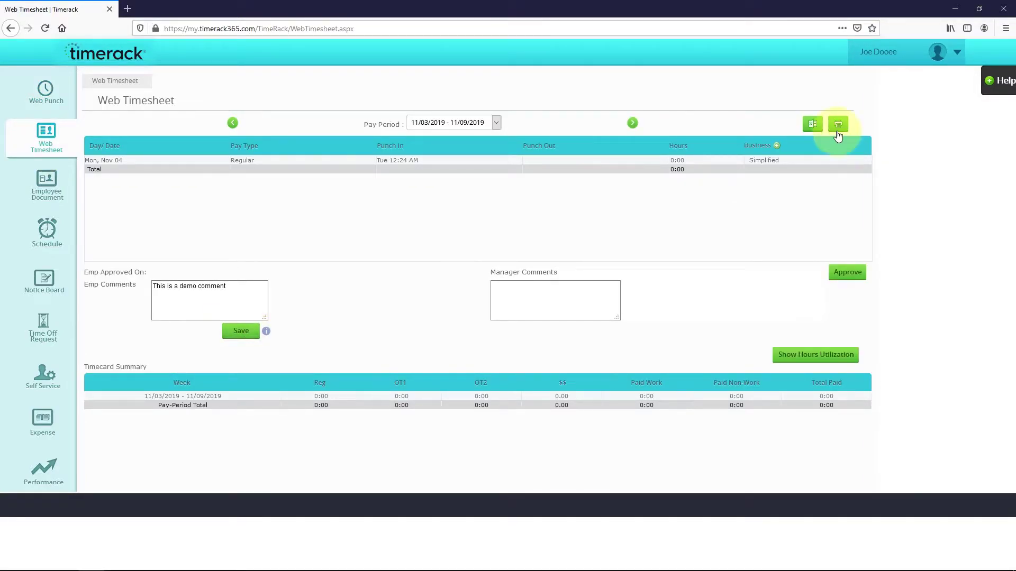
Export the timecard to Excel and start approving the timesheet
click(838, 123)
click(605, 75)
click(813, 123)
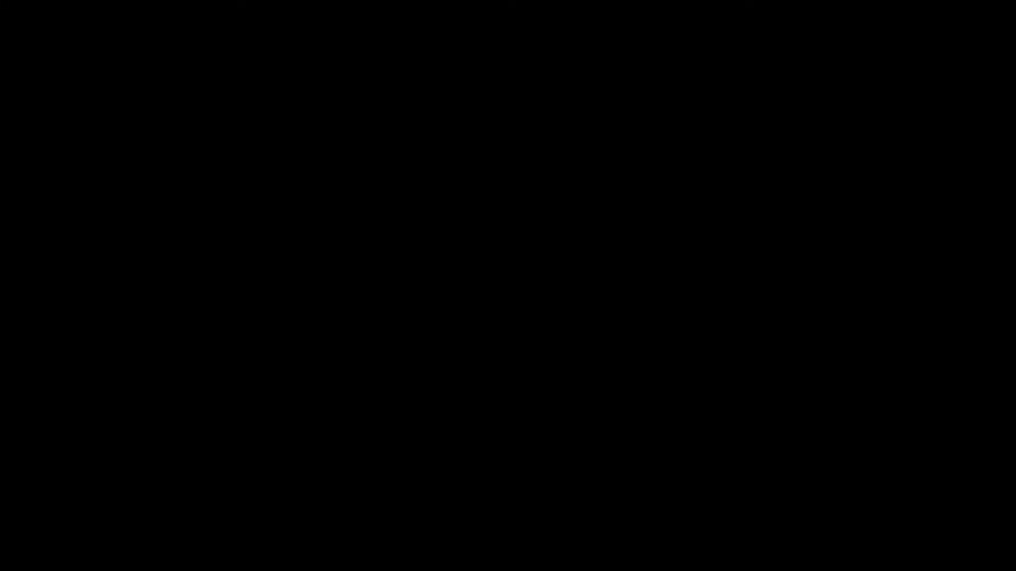
click(849, 278)
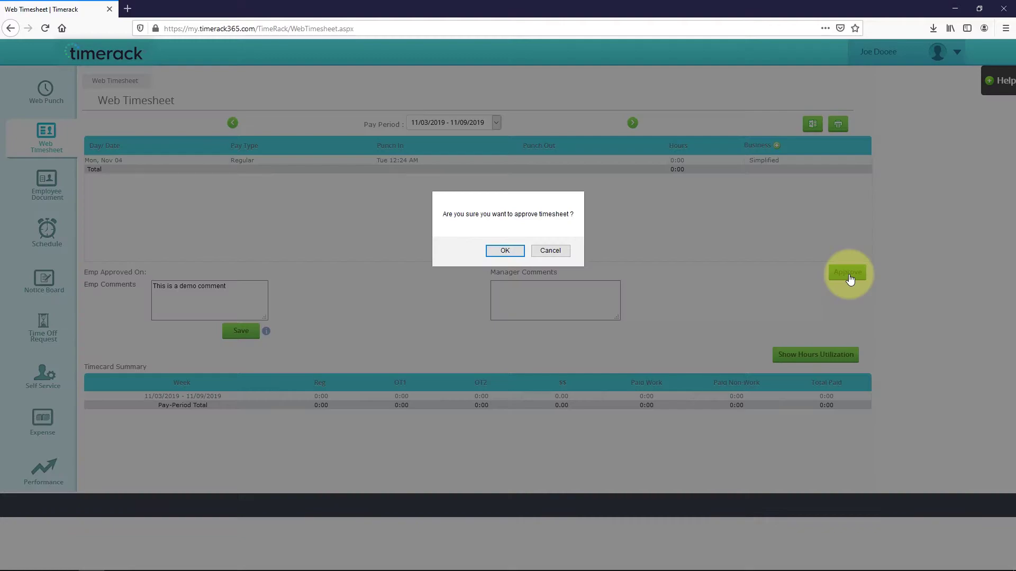
Confirm approval of the 11/03–11/09/2019 timesheet, then go to Employee Document
click(504, 251)
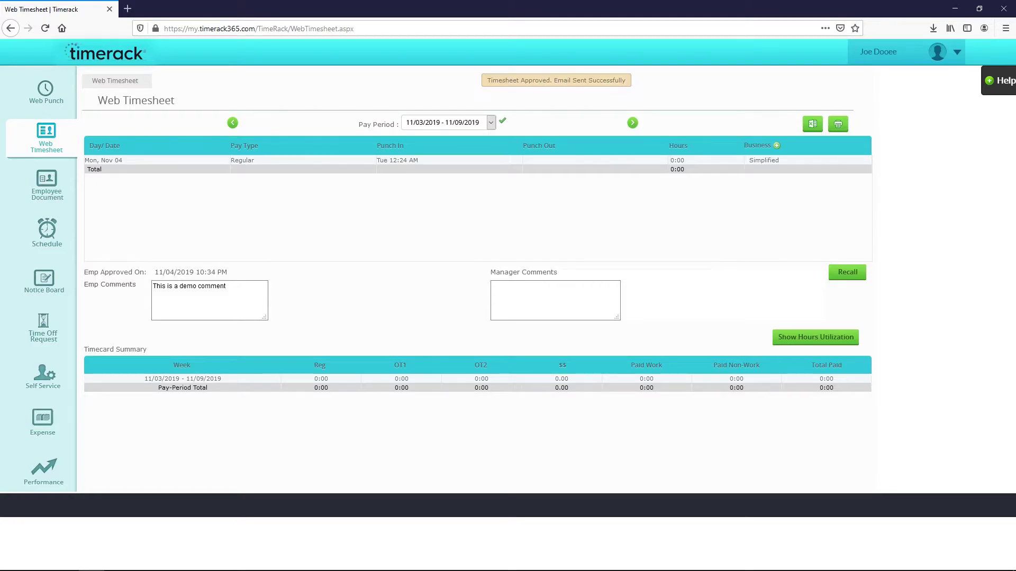
click(47, 191)
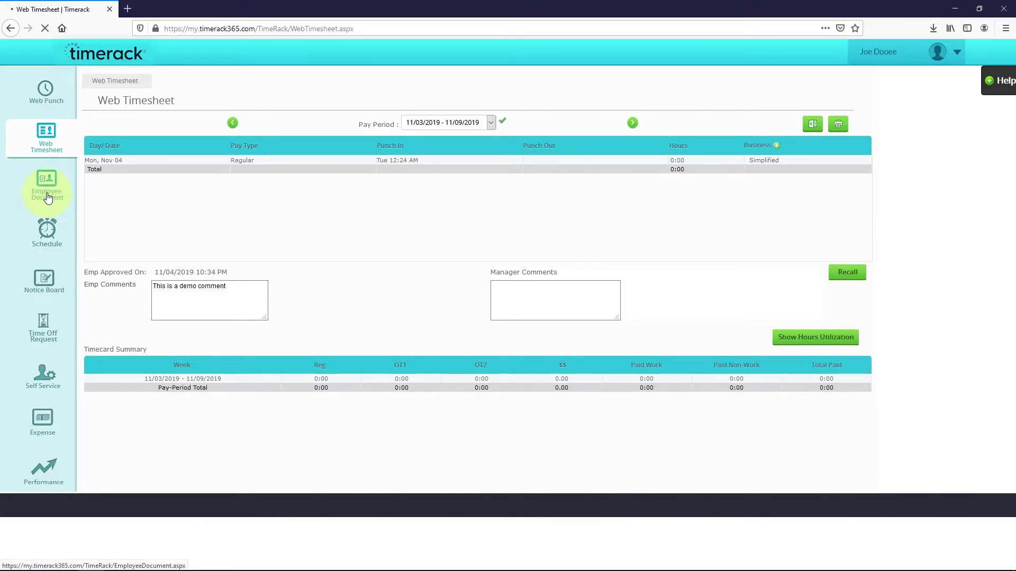
Switch to the Document Upload tab of Employee Document
click(244, 103)
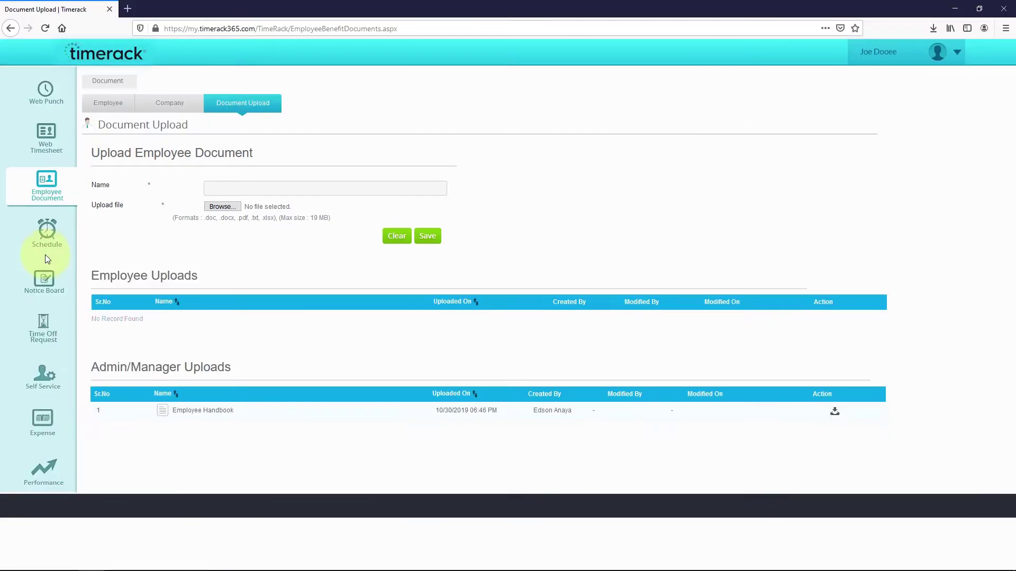
Show the 11/04–11/10/2019 weekly schedule, preview its printout, and export it to Excel
click(46, 231)
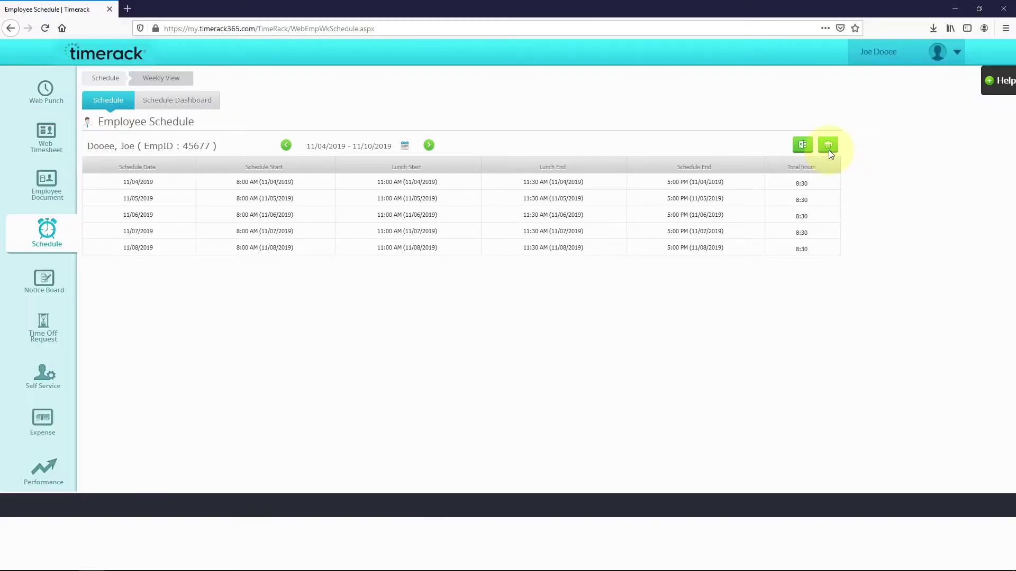
click(829, 146)
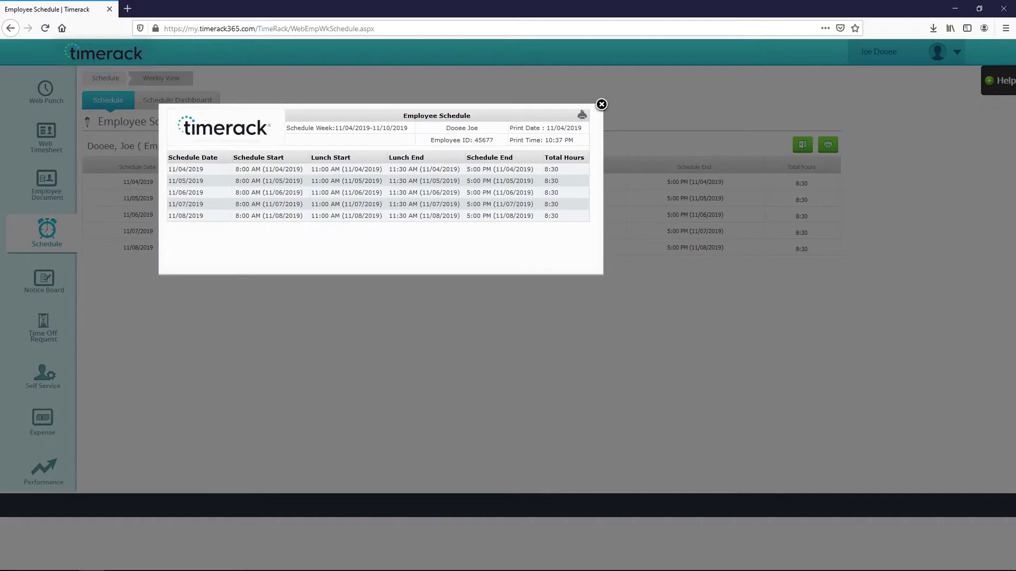
click(601, 104)
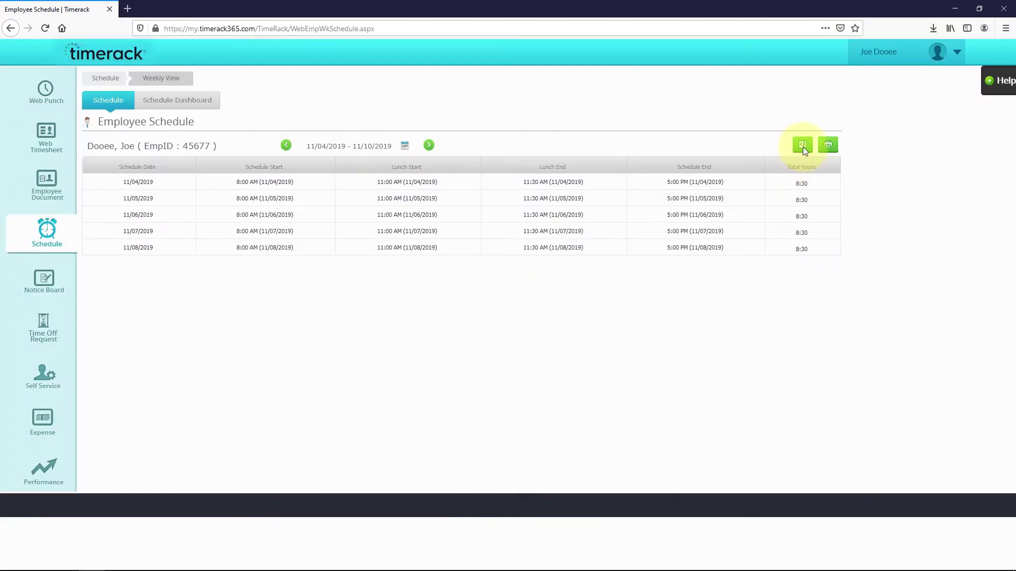
click(802, 145)
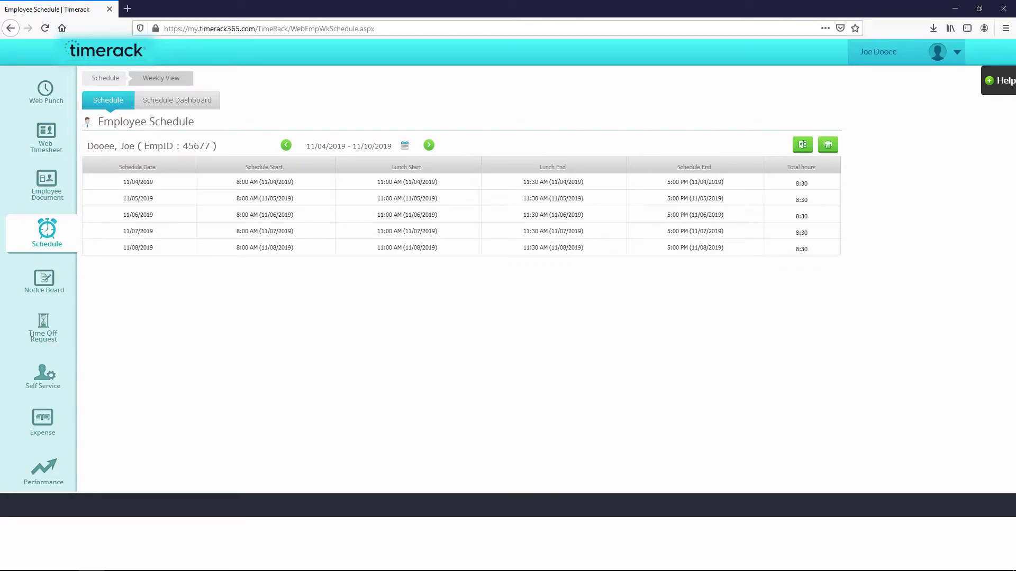
Request PTO from 11/05/2019 to 11/05/2019, 8 hours per day, with a test note
click(43, 335)
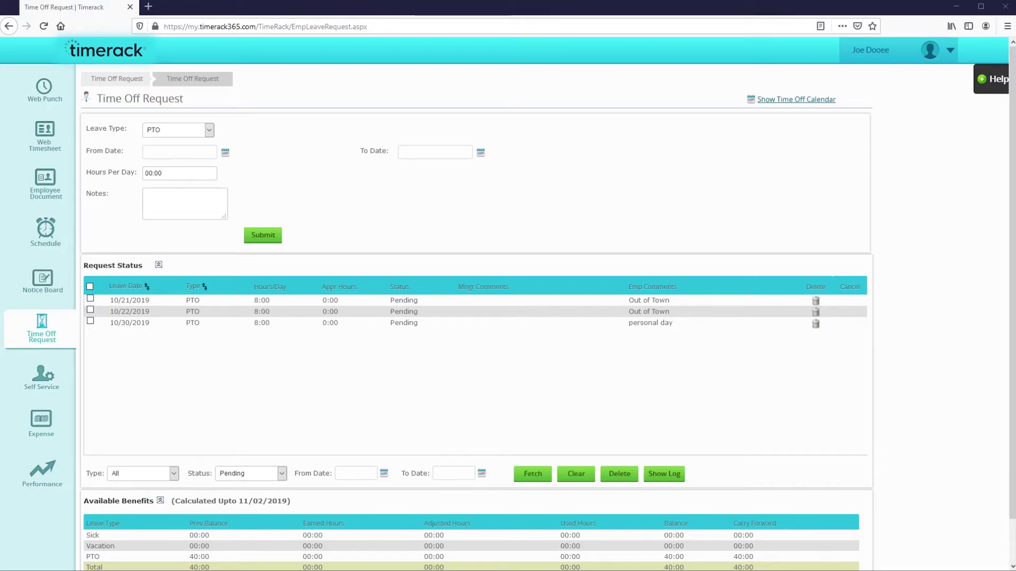
click(225, 152)
click(180, 198)
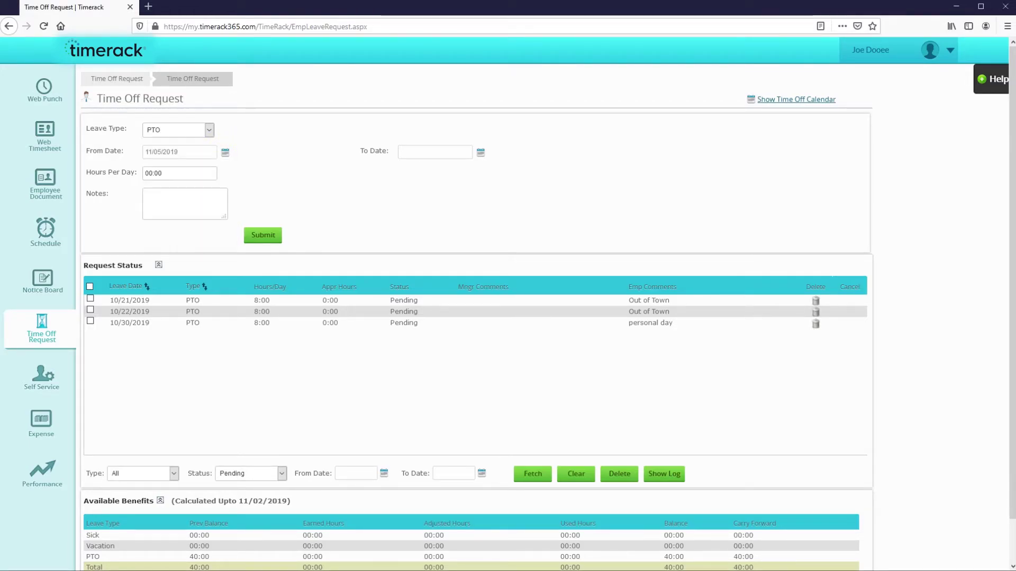
click(480, 152)
click(436, 198)
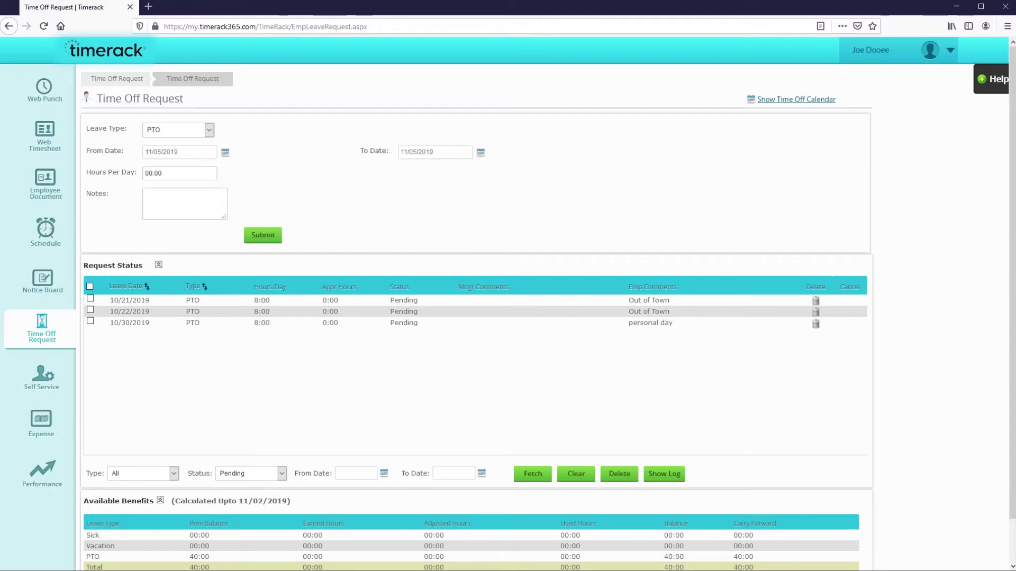
click(184, 204)
text(Teat note punch)
click(263, 235)
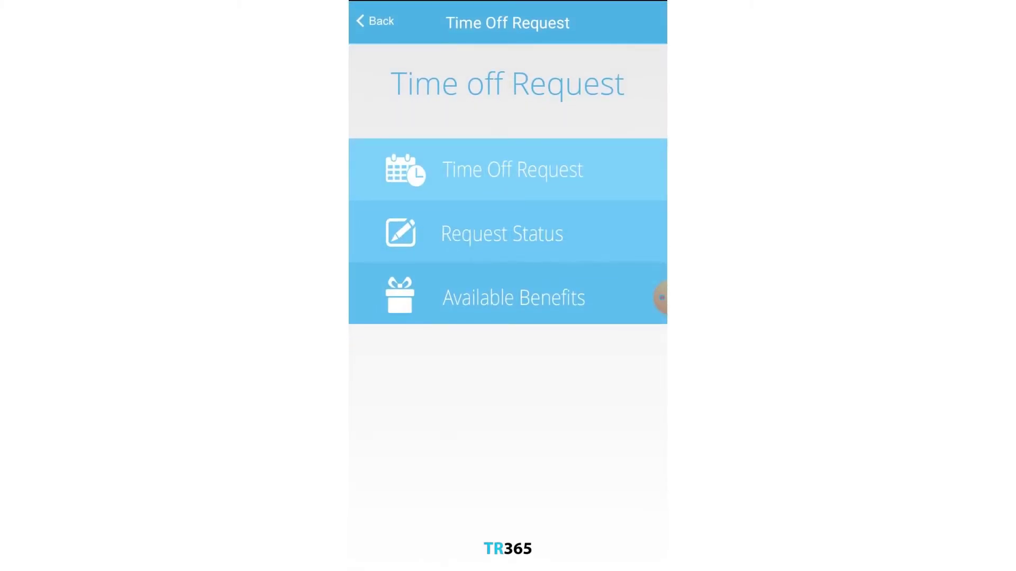
Start a mobile PTO request for 10-30-2019 at 08:00 hours per day
click(508, 169)
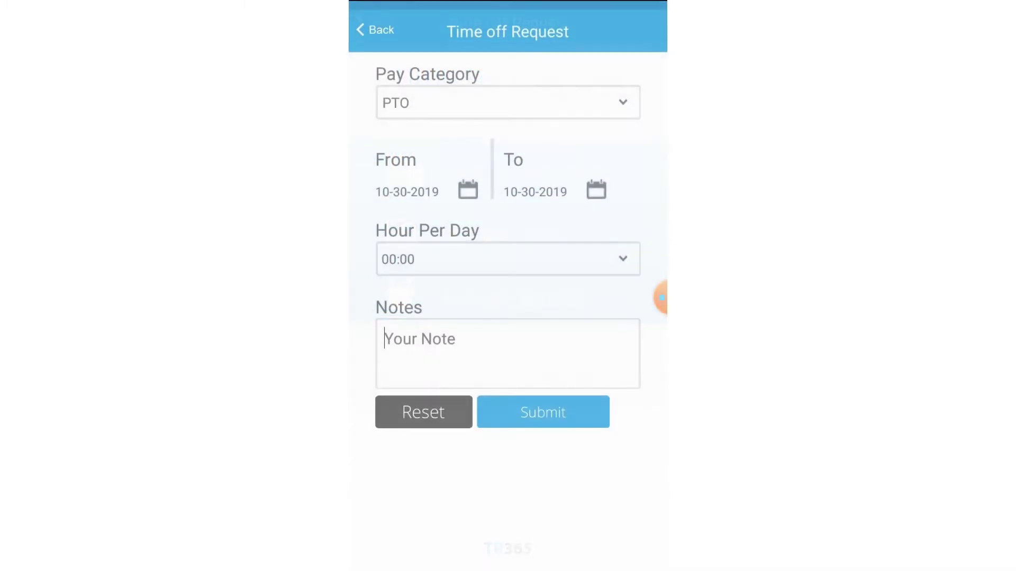
click(509, 93)
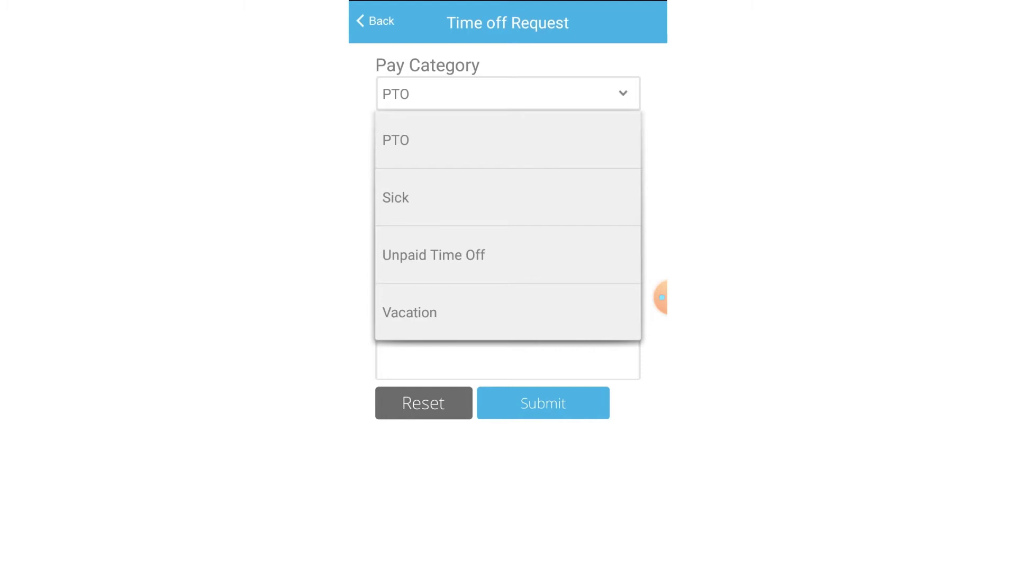
click(659, 298)
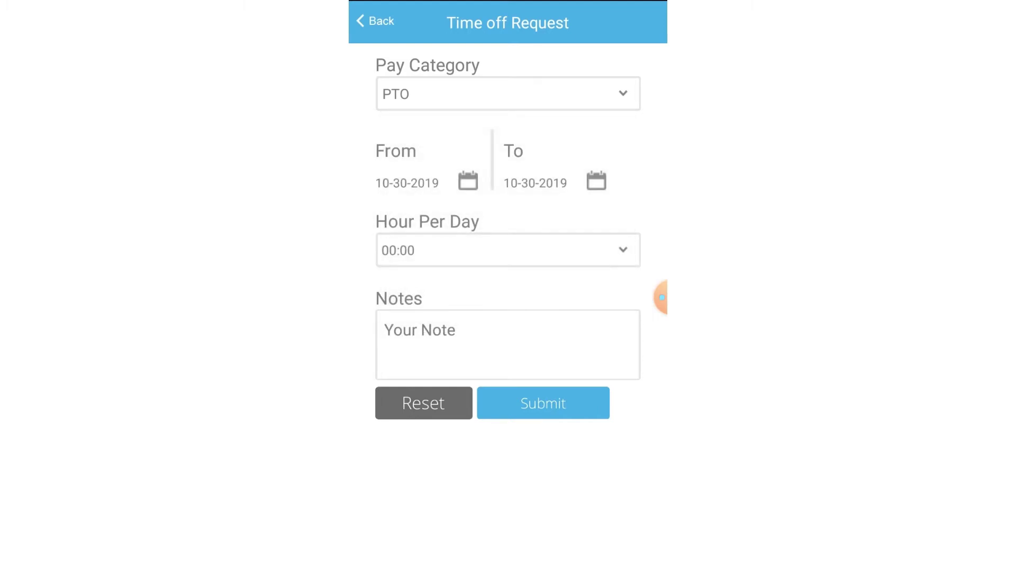
click(508, 250)
scroll(473, 294, down, 2)
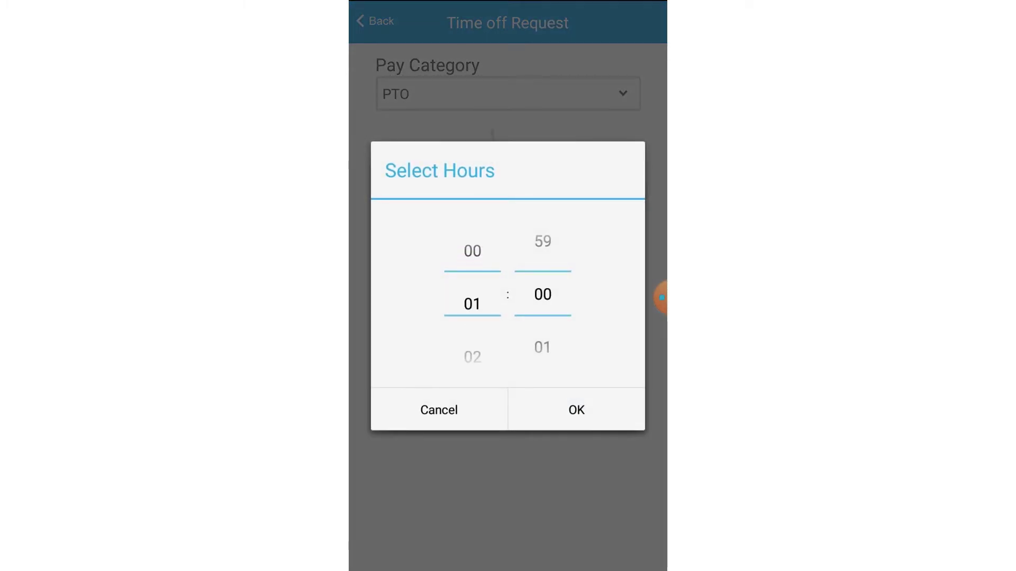
scroll(472, 294, down, 3)
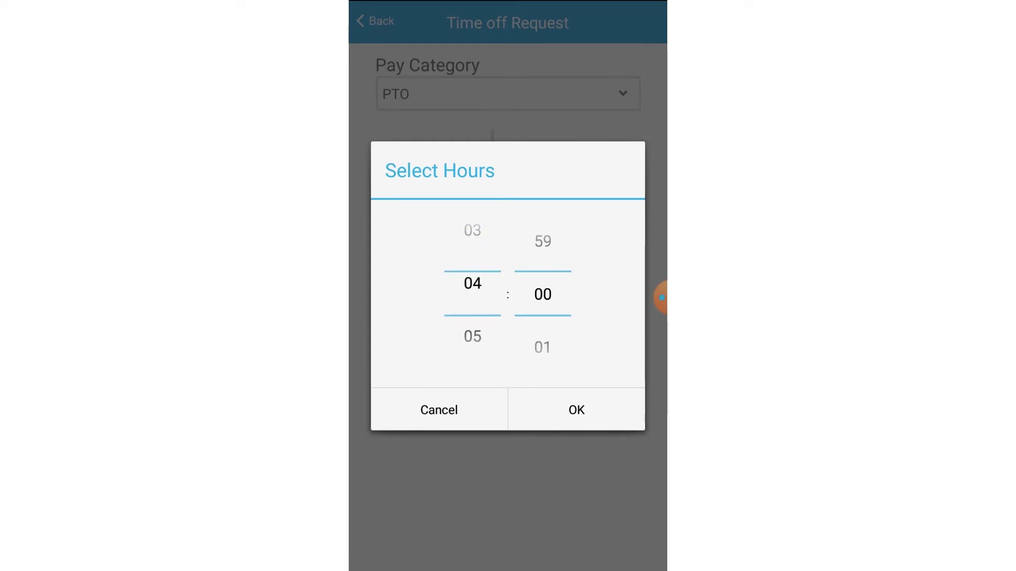
scroll(472, 294, down, 3)
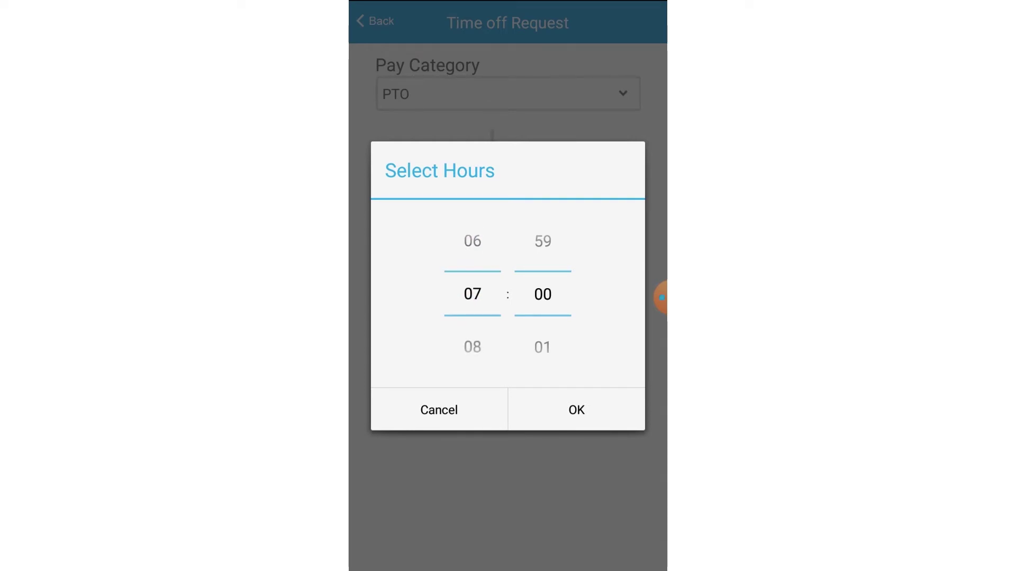
click(576, 410)
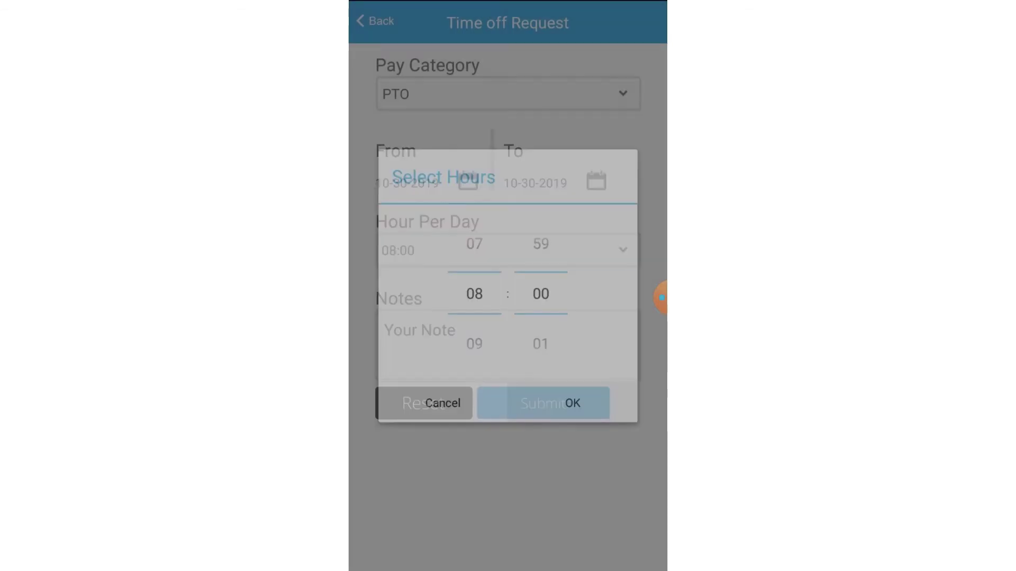
Add the note 'personal day', submit the request, and check pending request statuses
click(509, 341)
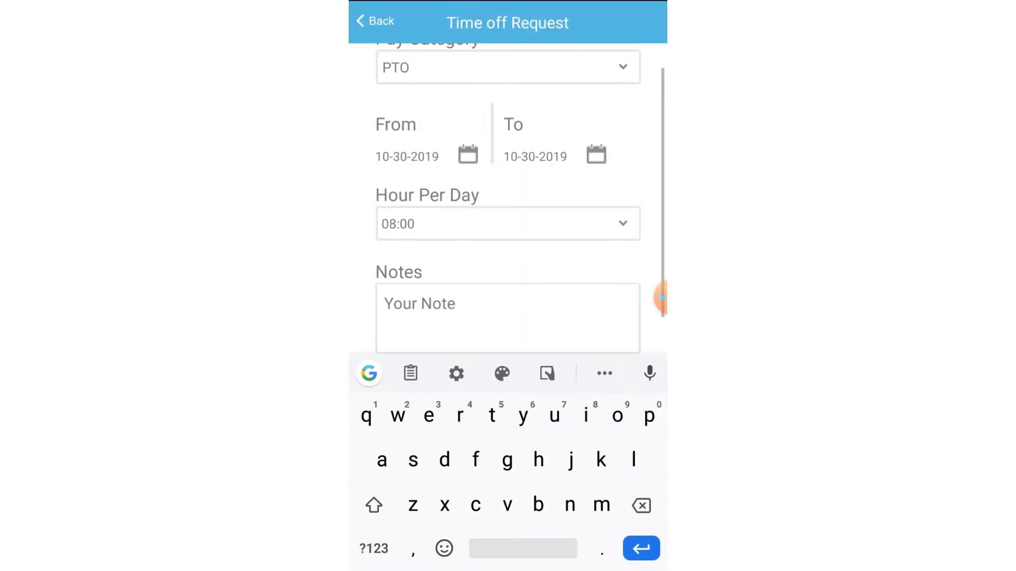
text(pers)
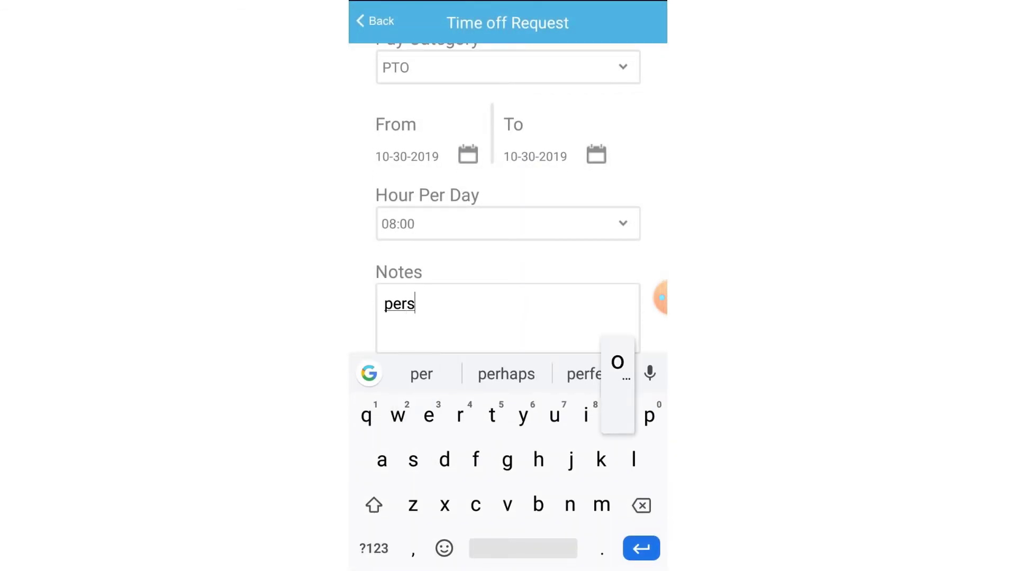
text(onal day)
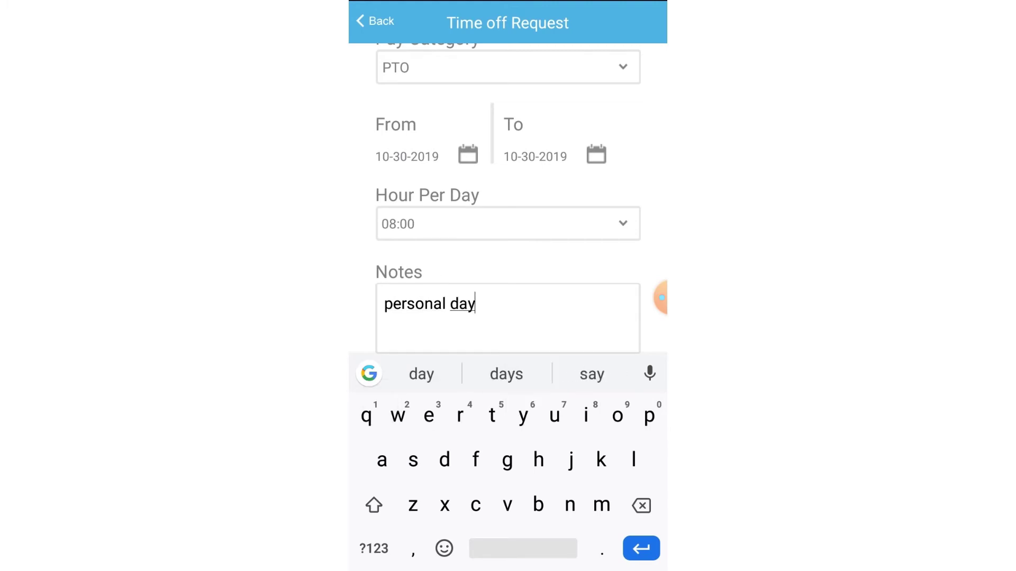
key(Escape)
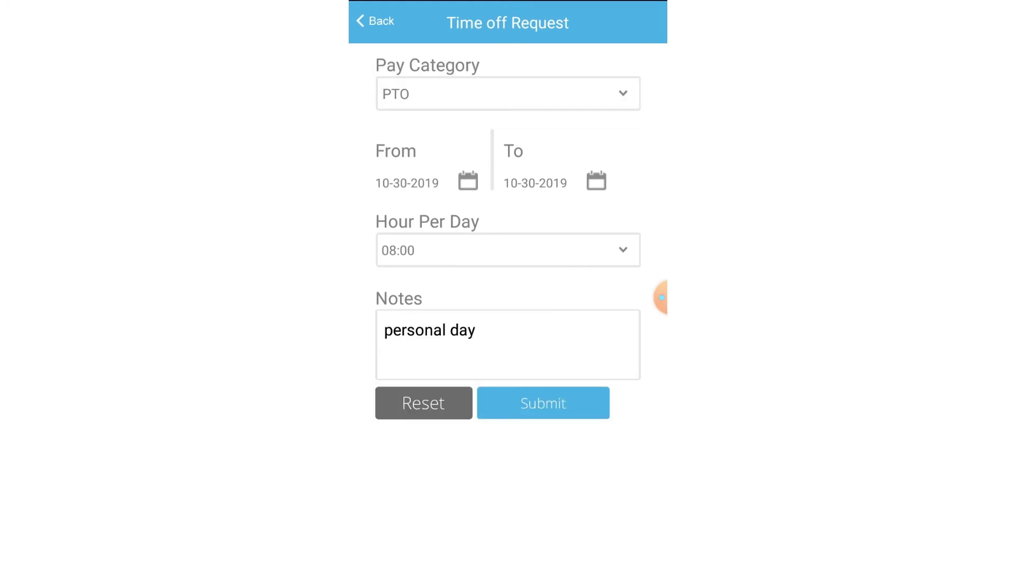
click(543, 404)
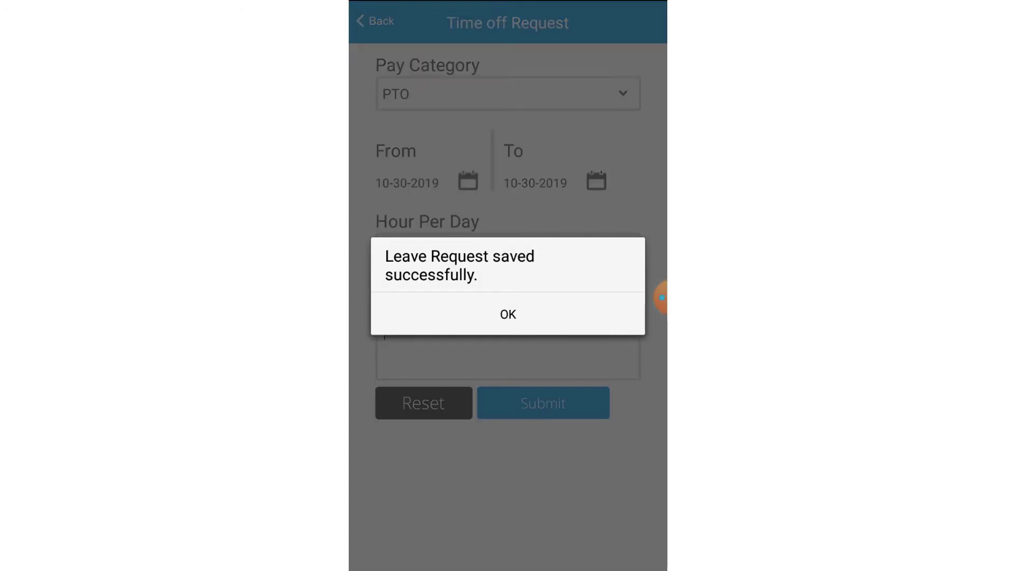
click(508, 315)
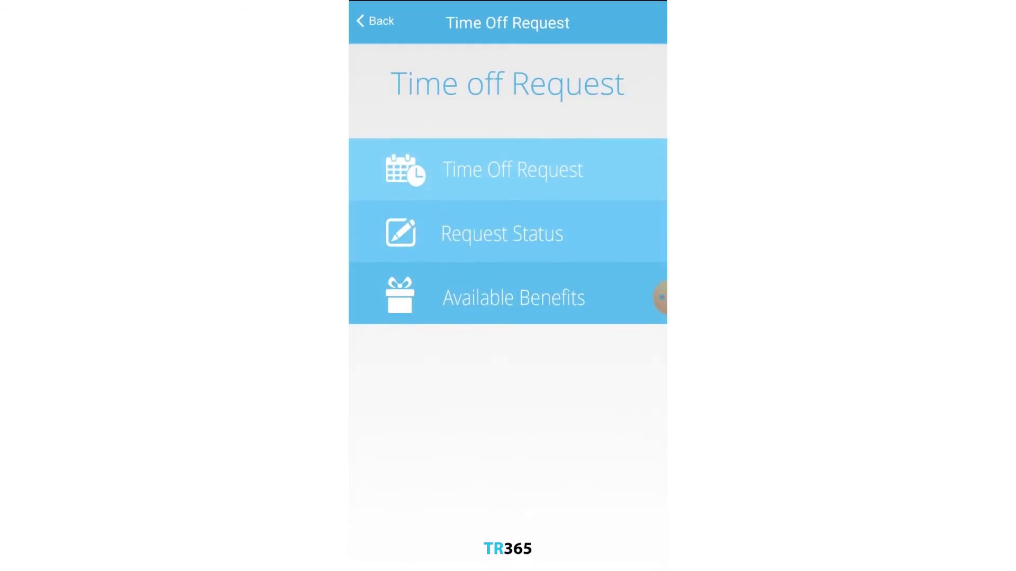
click(508, 233)
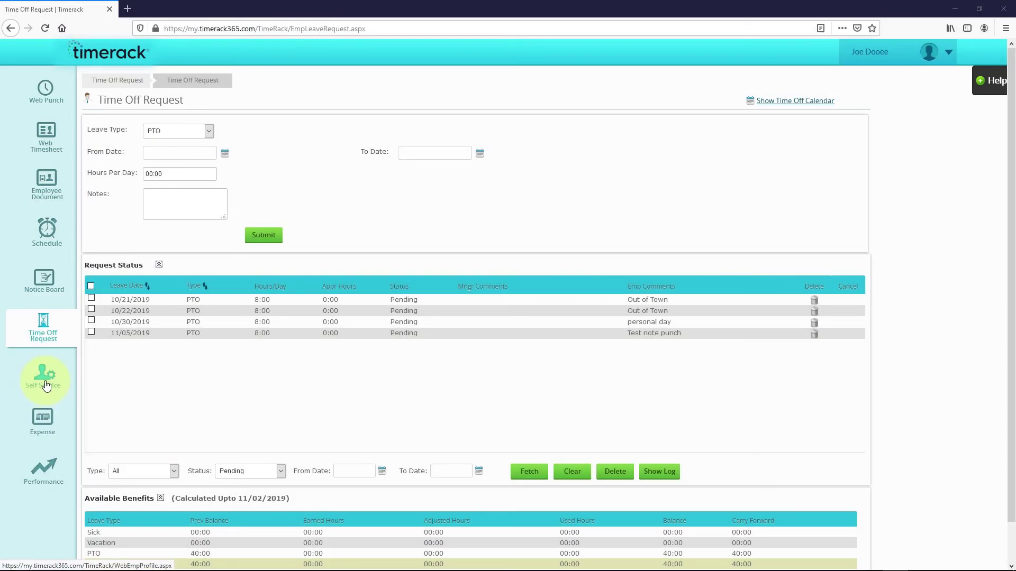
click(43, 378)
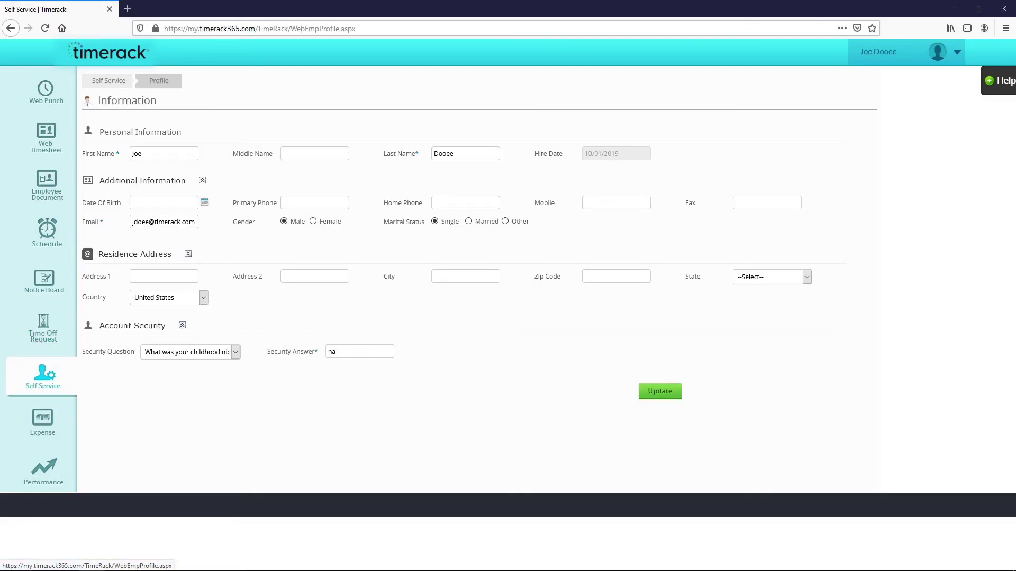
Go from Expense through Add Expense to the Expense Sheets page
click(43, 423)
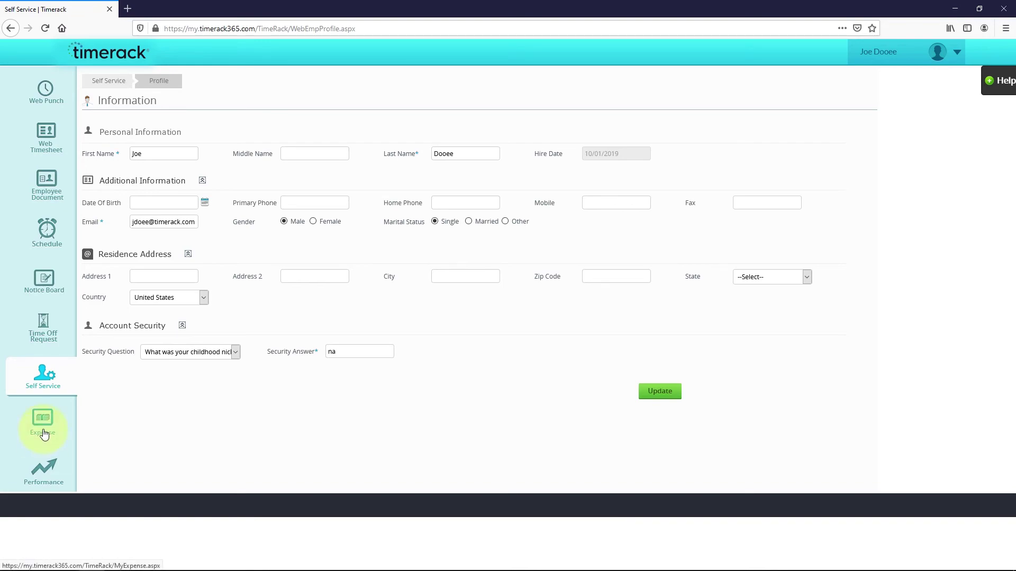
click(167, 102)
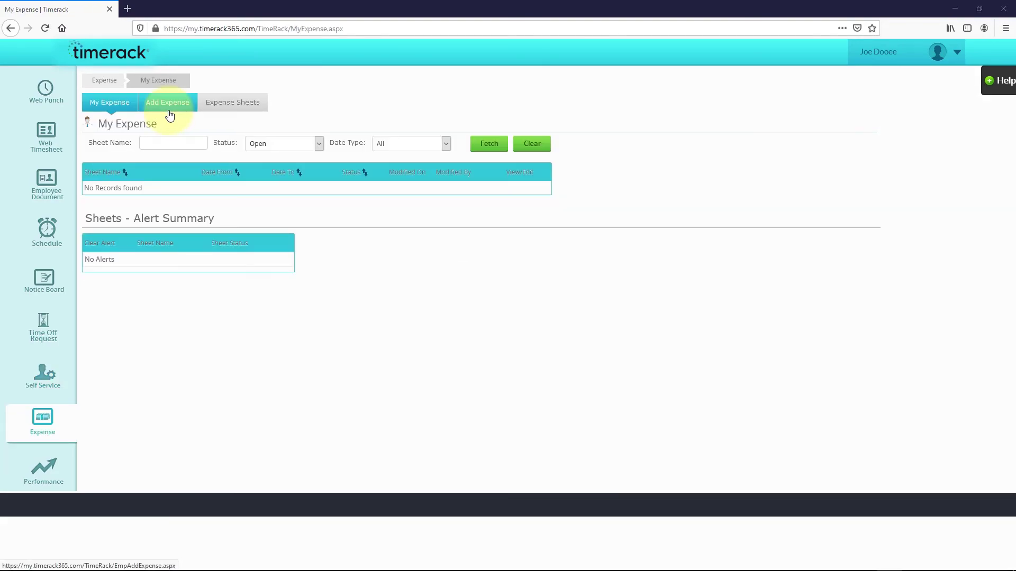
click(233, 103)
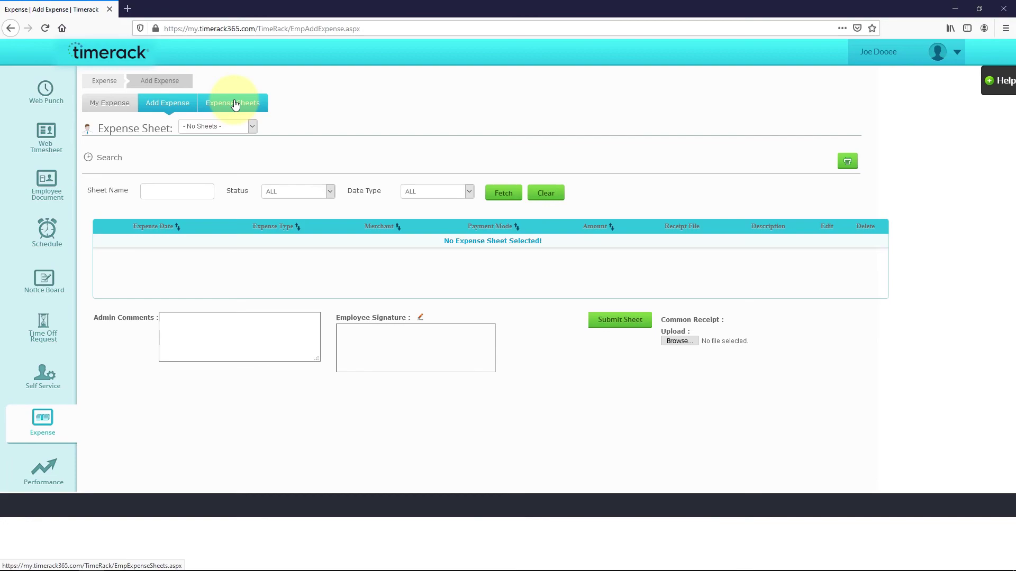